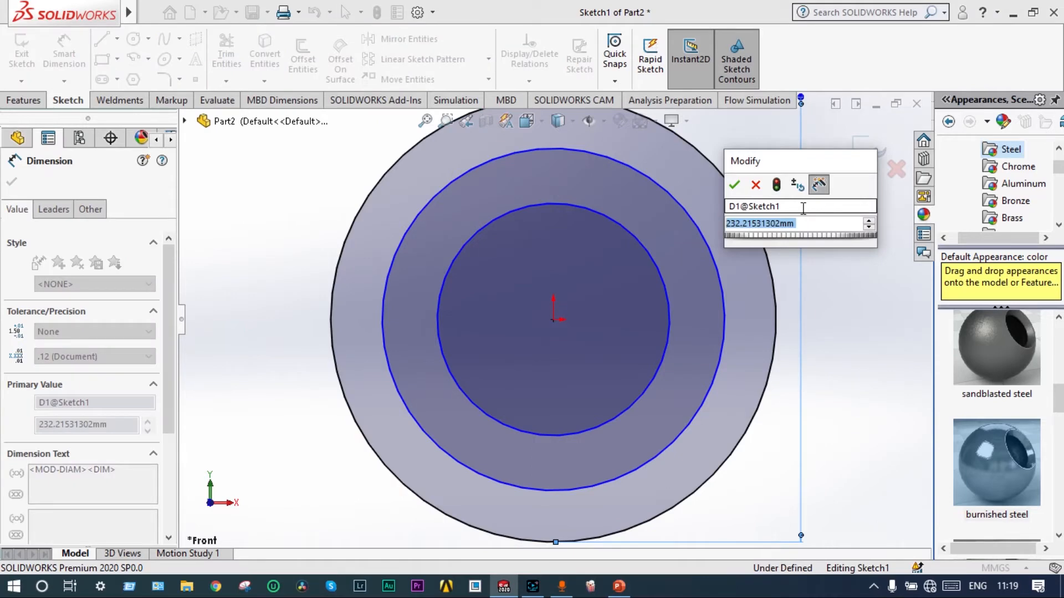
- Dimension the middle circle to 50 mm diameter and the inner circle to 40.5 mm diameter
left_click(715, 265)
left_click(842, 292)
type("50")
key("Return")
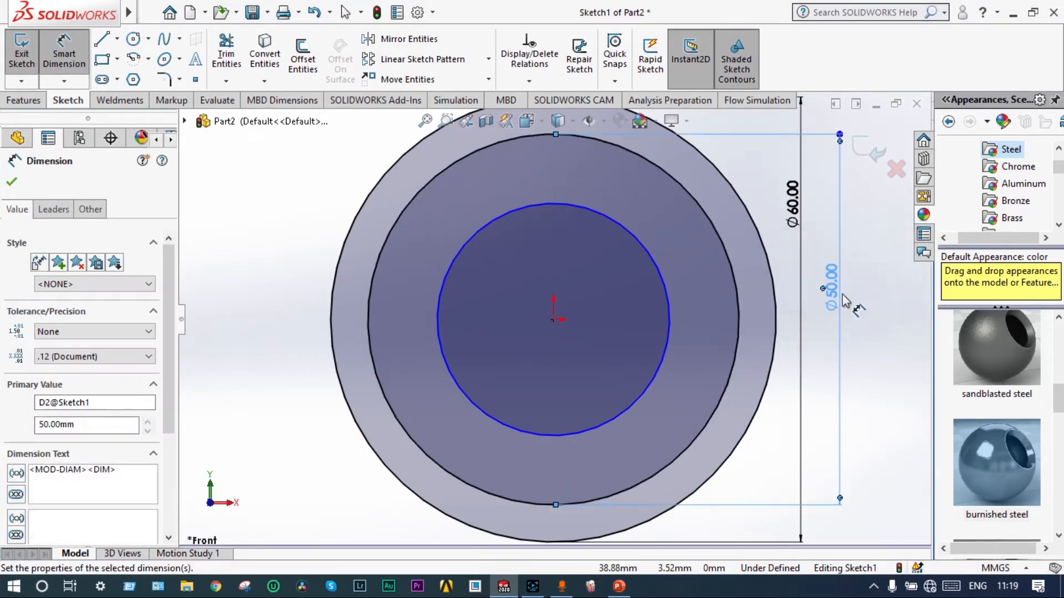
left_click(656, 372)
left_click(299, 451)
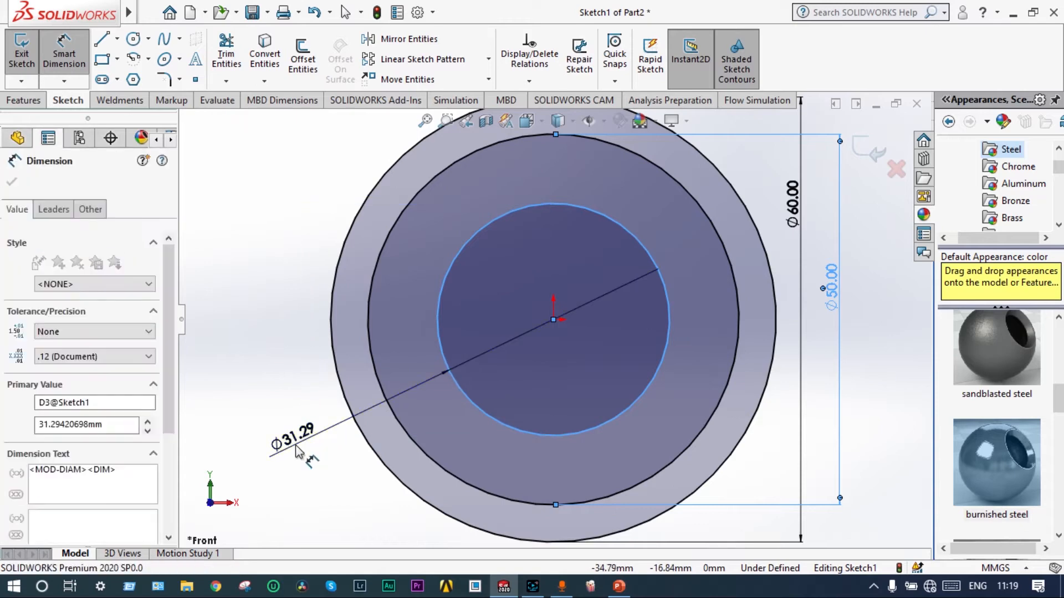
type("40.5")
key("Return")
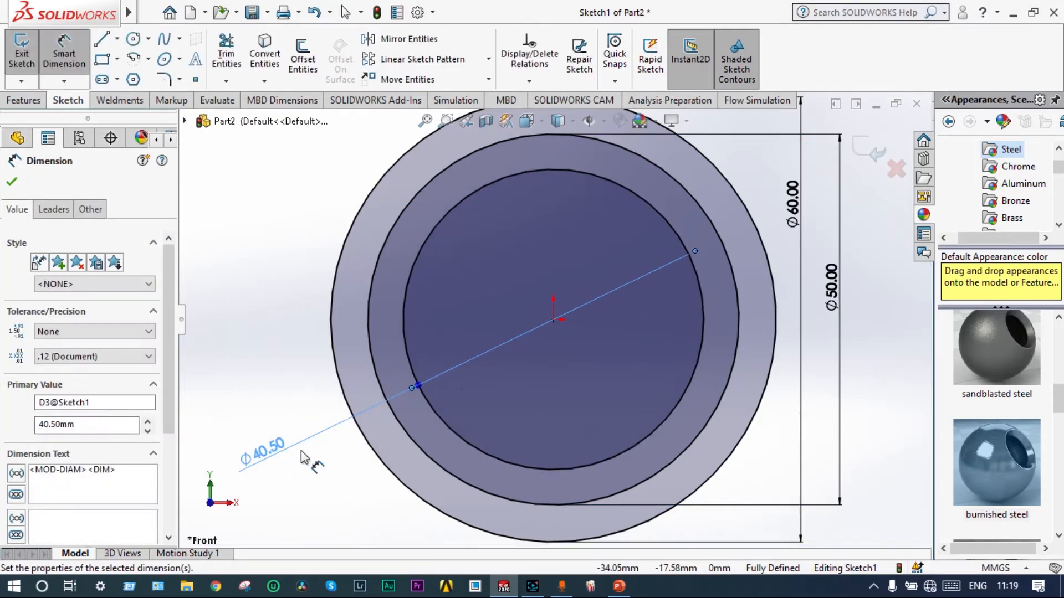
- Check the PowerPoint reference and draw a centerline from the origin outward past the outermost circle
left_click(619, 586)
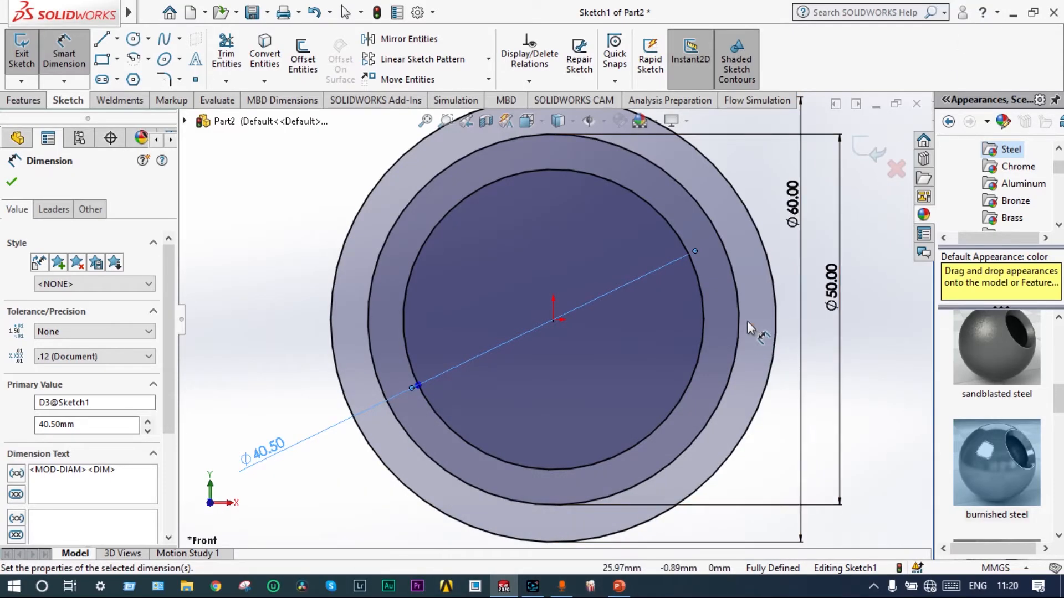
left_click(118, 39)
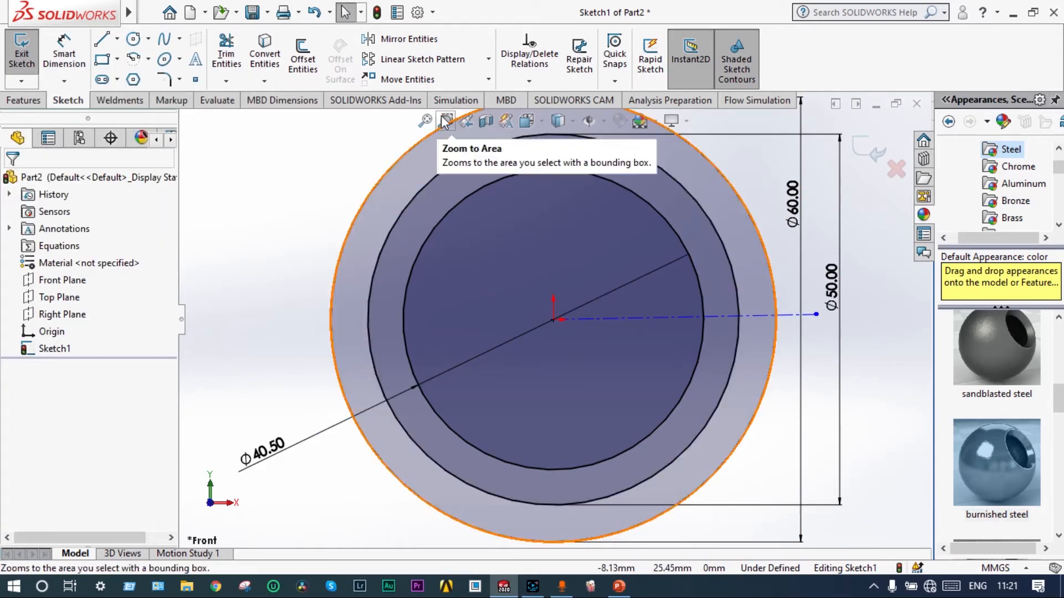
- Draw an origin-centred arc along the 60 mm circle, rising about 5.1 mm from its intersection with the centerline
left_click(445, 121)
left_click_drag(821, 256, 615, 365)
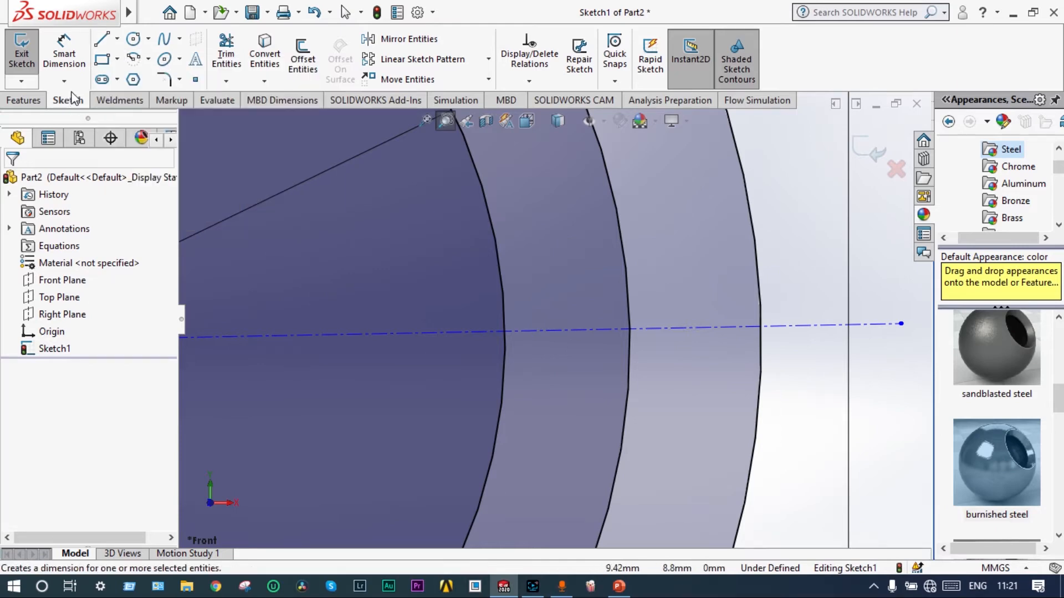
left_click(133, 59)
scroll(753, 370, "up", 2)
left_click(209, 350)
left_click(759, 340)
left_click(751, 258)
key("Escape")
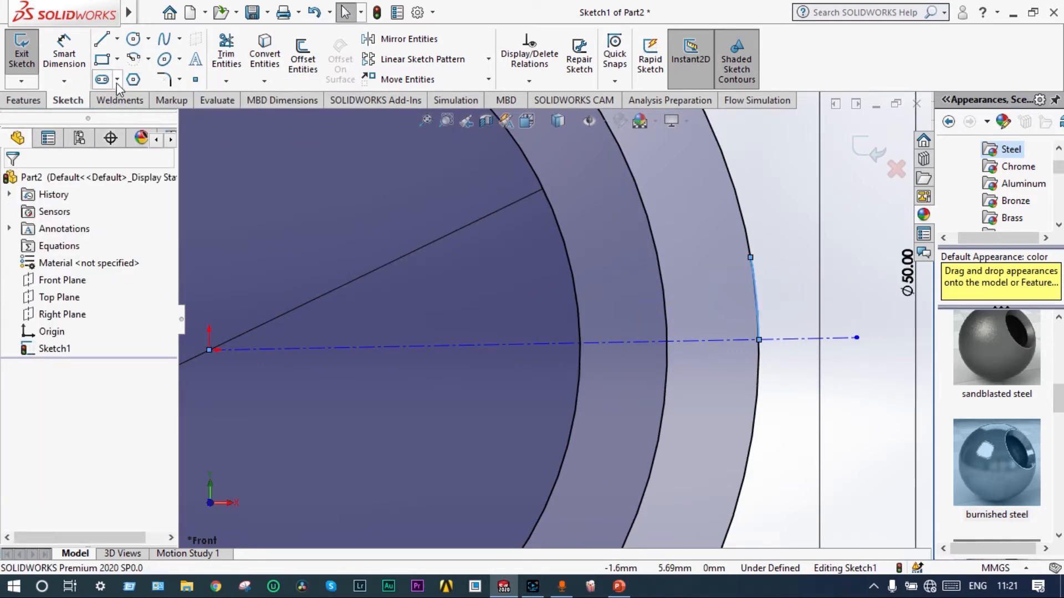
- Draw a second origin-centred arc along the 50 mm circle, running upward from its intersection with the centerline
left_click(132, 60)
left_click(209, 350)
left_click(667, 342)
left_click(656, 252)
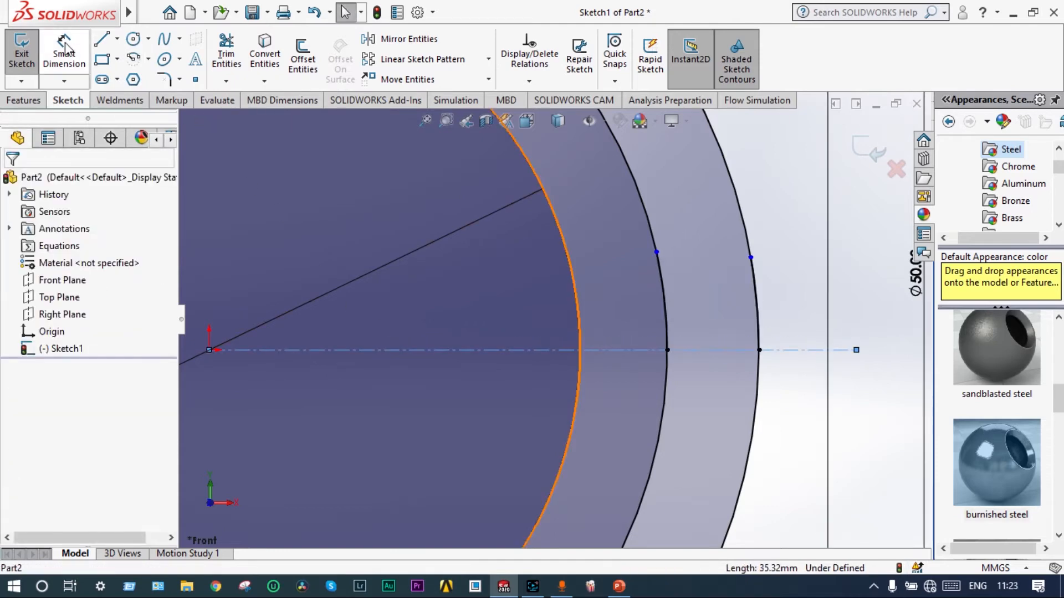
- Dimension the vertical distance between the endpoints of the arc on the 50 mm circle to 3 mm
left_click(65, 50)
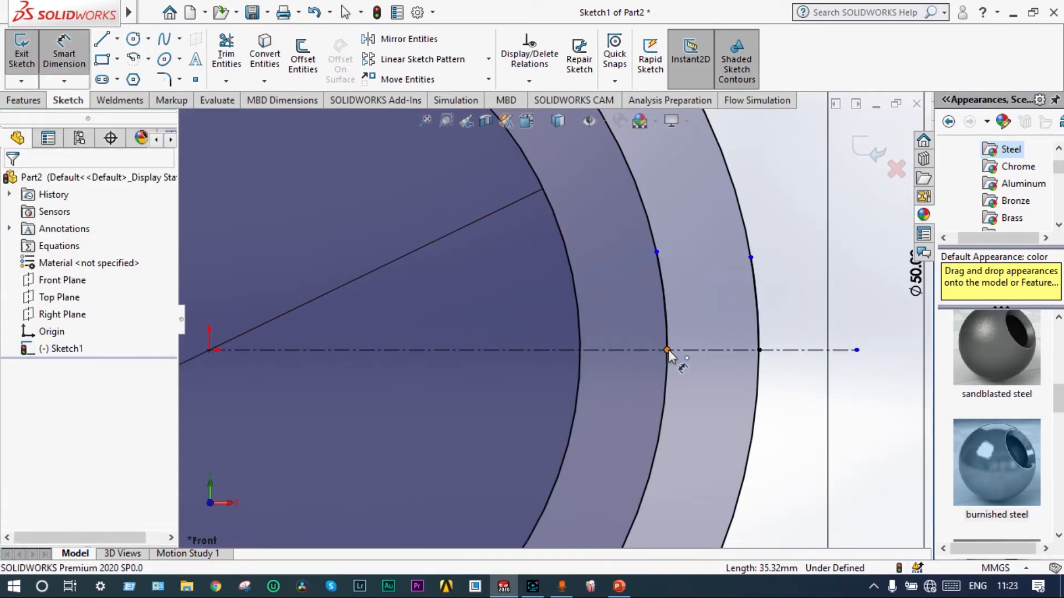
left_click(667, 350)
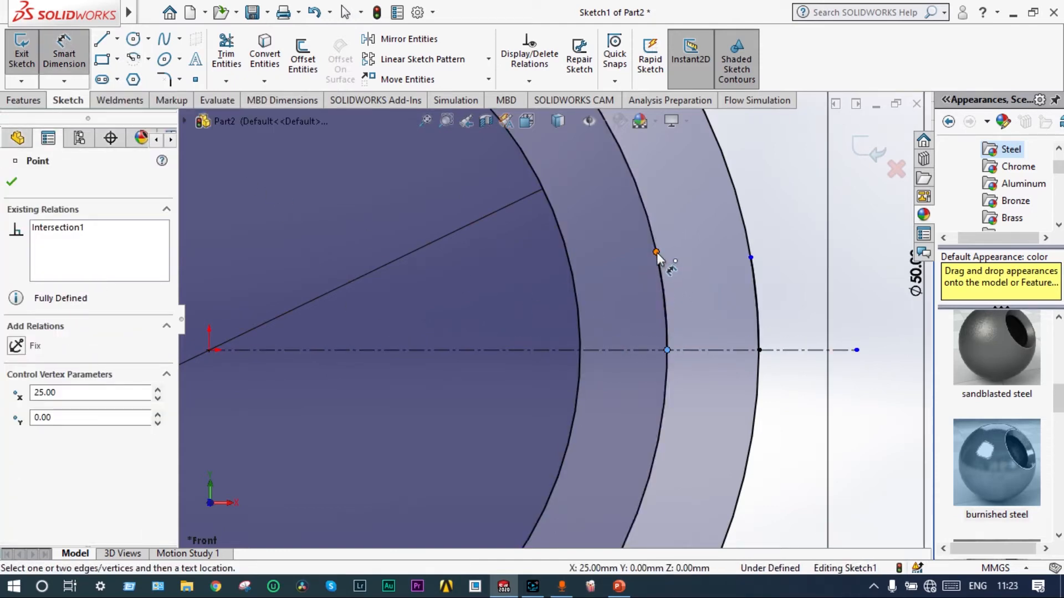
left_click(657, 252)
left_click(615, 310)
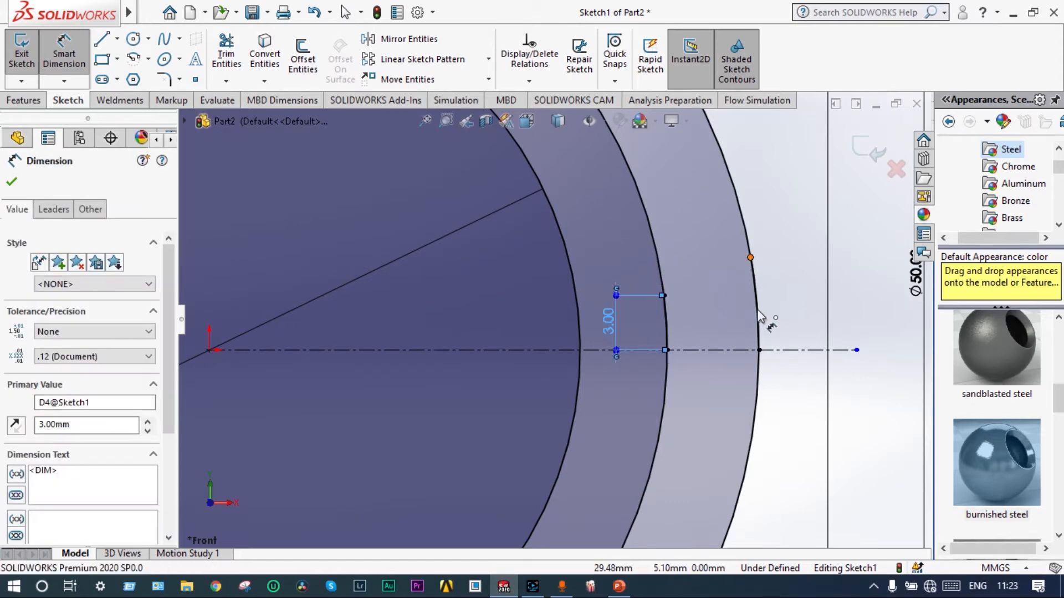
- Dimension the vertical distance between the endpoints of the arc on the 60 mm circle to 1.2 mm
left_click(759, 350)
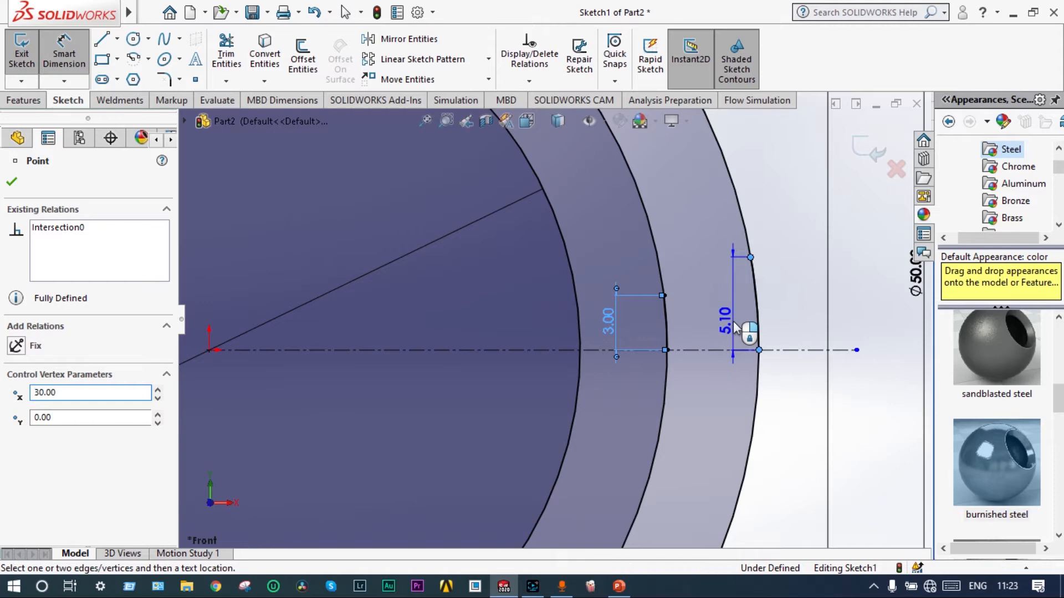
left_click(735, 327)
type("1.2")
key("Return")
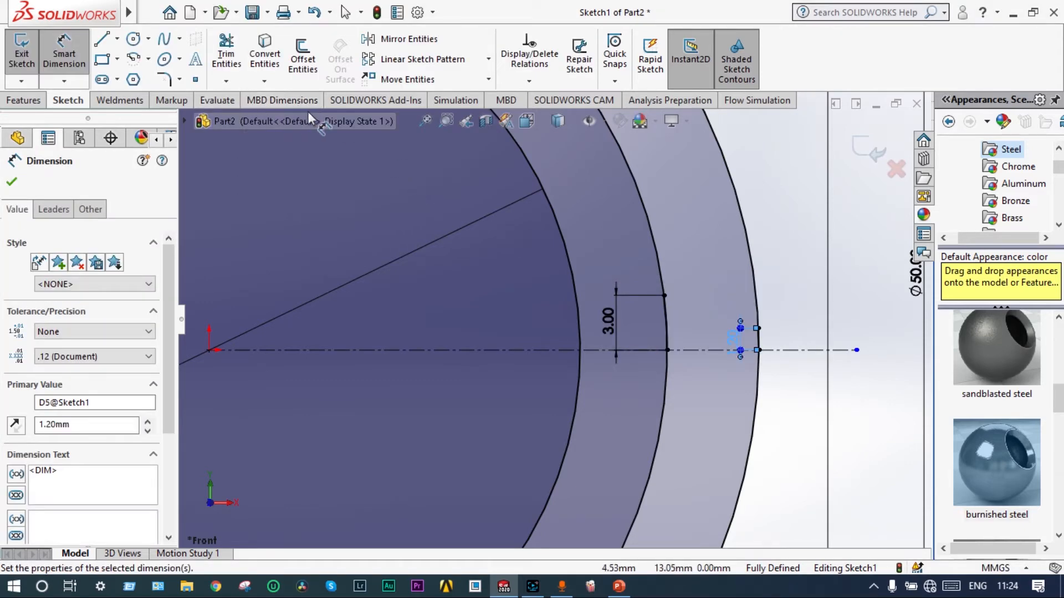
- Draw a spline joining the upper endpoints of the two arcs and bow it outward as the tooth flank
left_click(444, 121)
left_click_drag(811, 266, 544, 395)
left_click(164, 40)
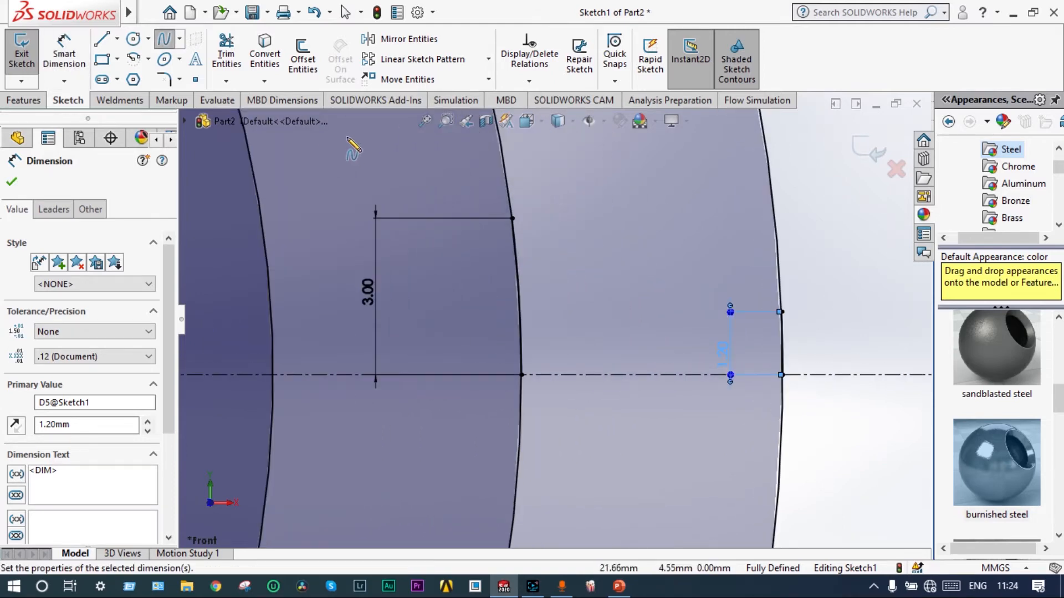
left_click(513, 218)
left_click(781, 311)
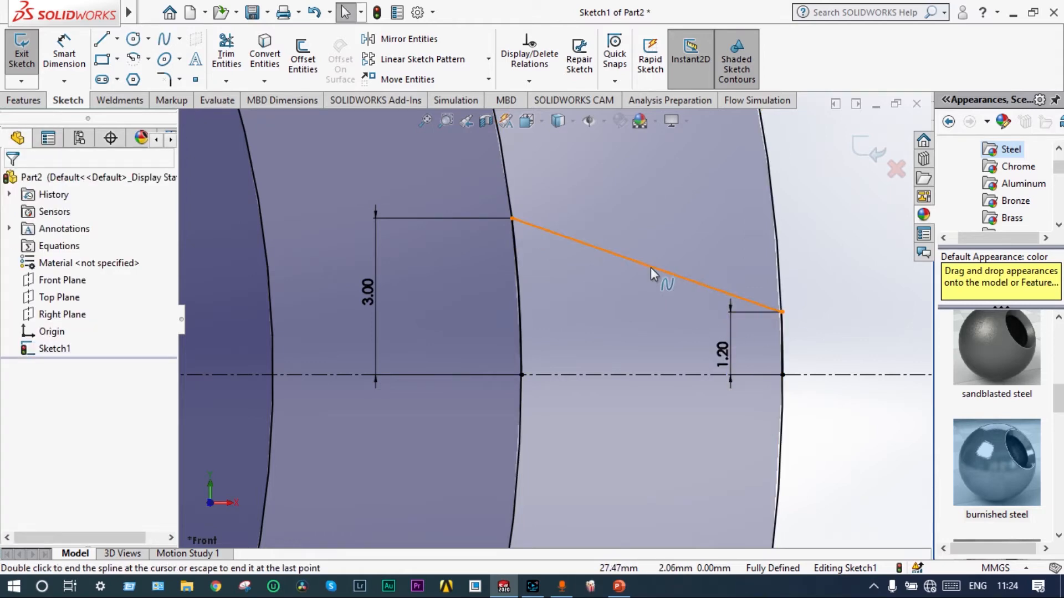
left_click(651, 268)
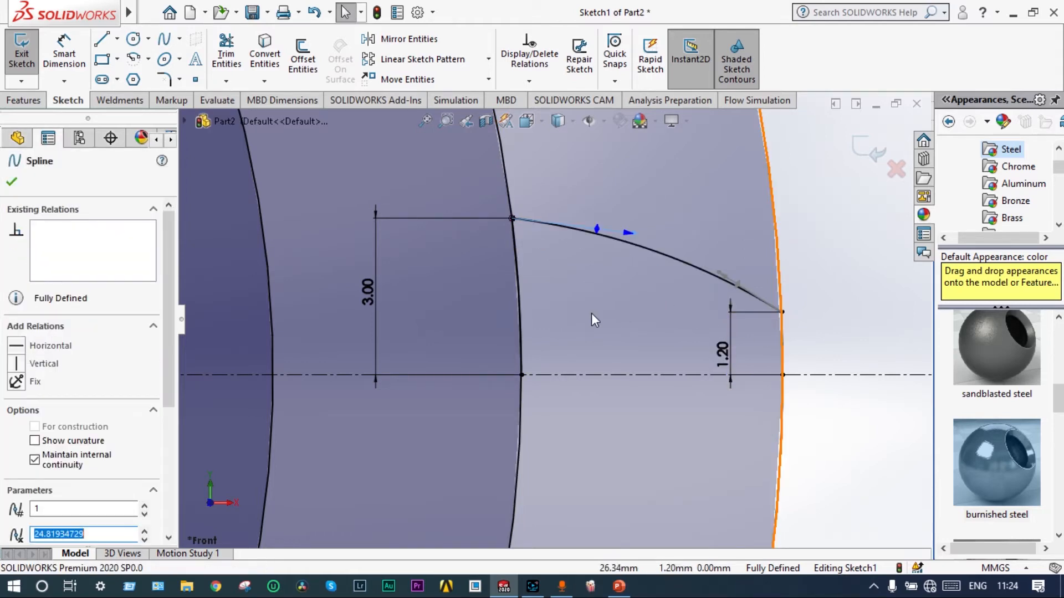
left_click(615, 304)
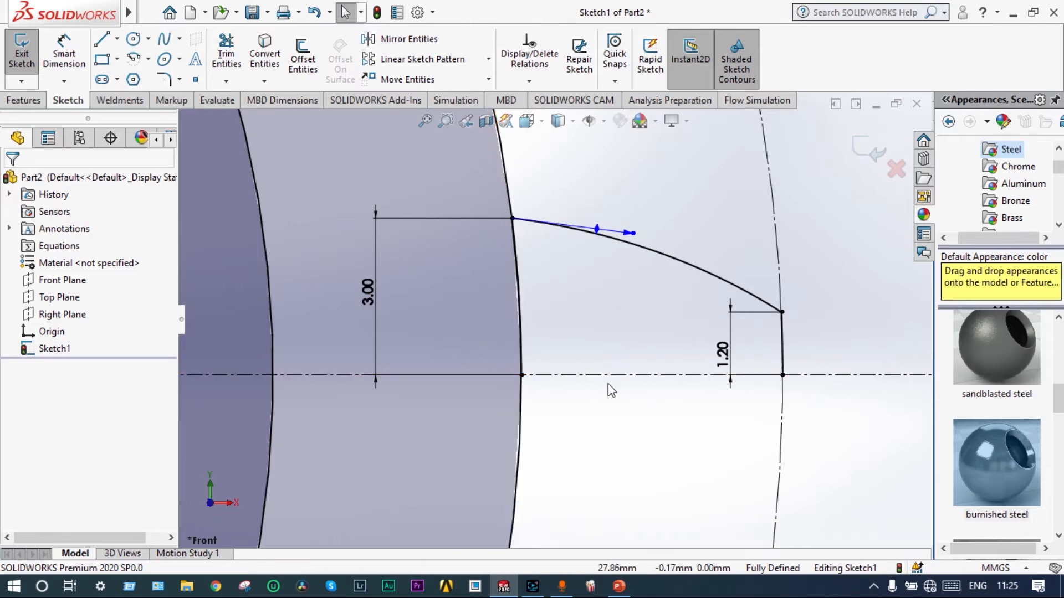
- Trim away the part of the 50 mm circle that lies between the two flanks of the tooth
scroll(553, 320, "up", 8)
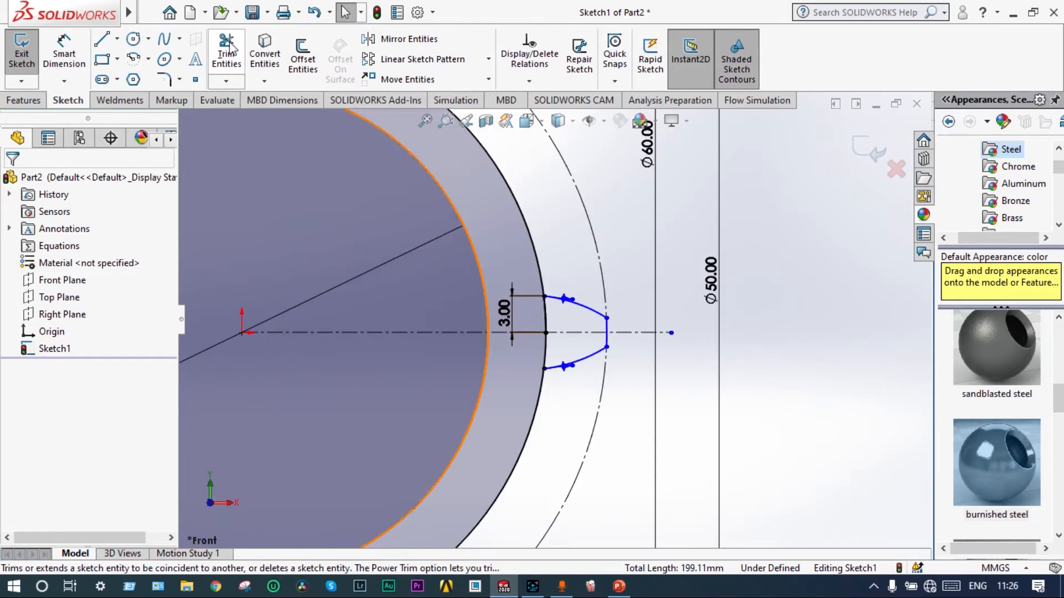
left_click(226, 56)
left_click_drag(567, 318, 522, 324)
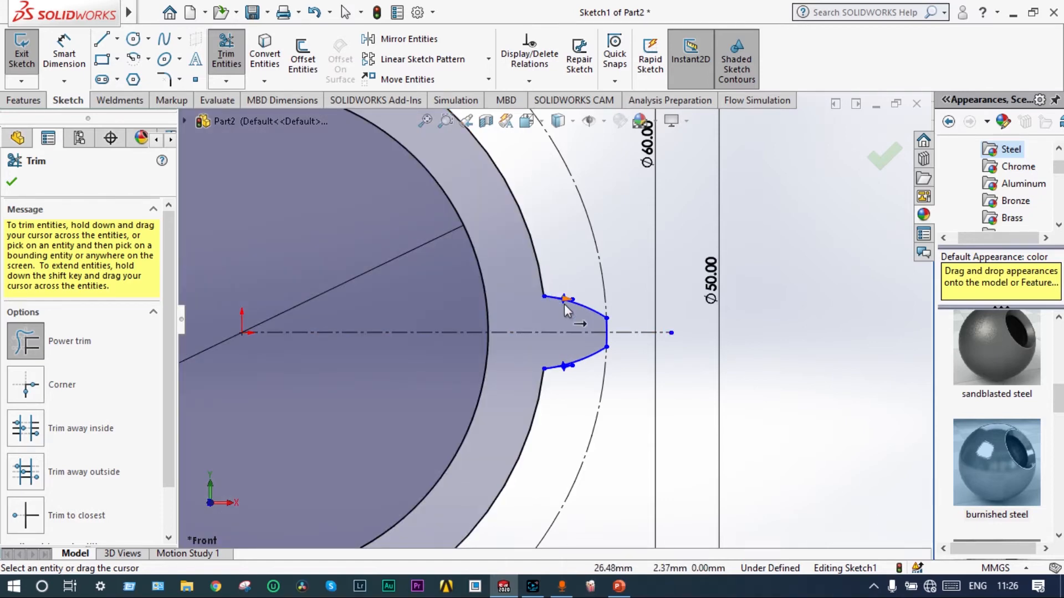
left_click(11, 181)
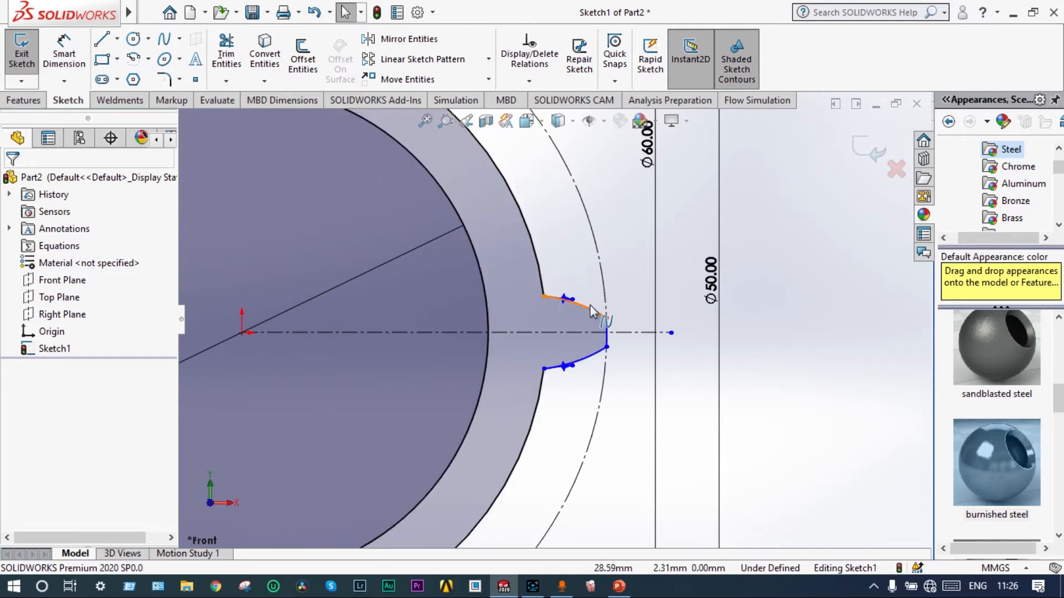
- Create a circular sketch pattern of the tooth profile with 20 equally spaced instances over 360 degrees around the origin
left_click(489, 59)
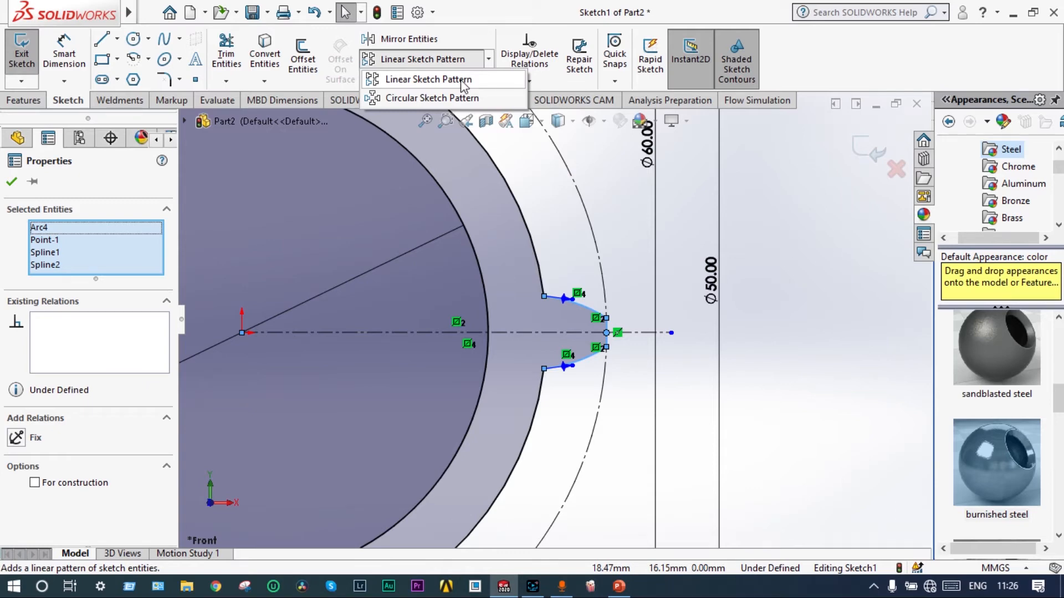
left_click(454, 99)
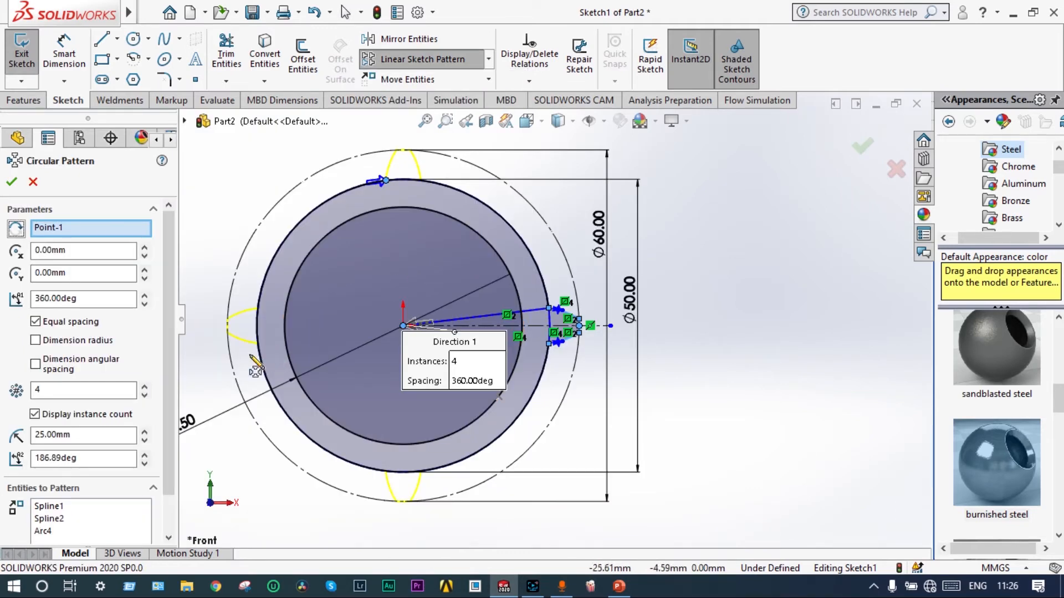
left_click(145, 388)
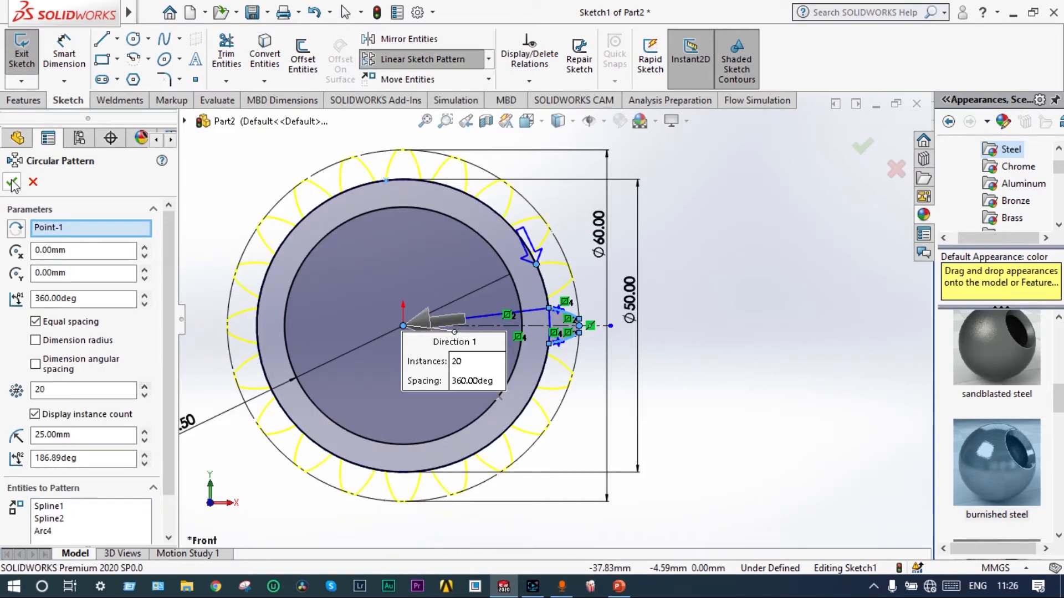
left_click(12, 182)
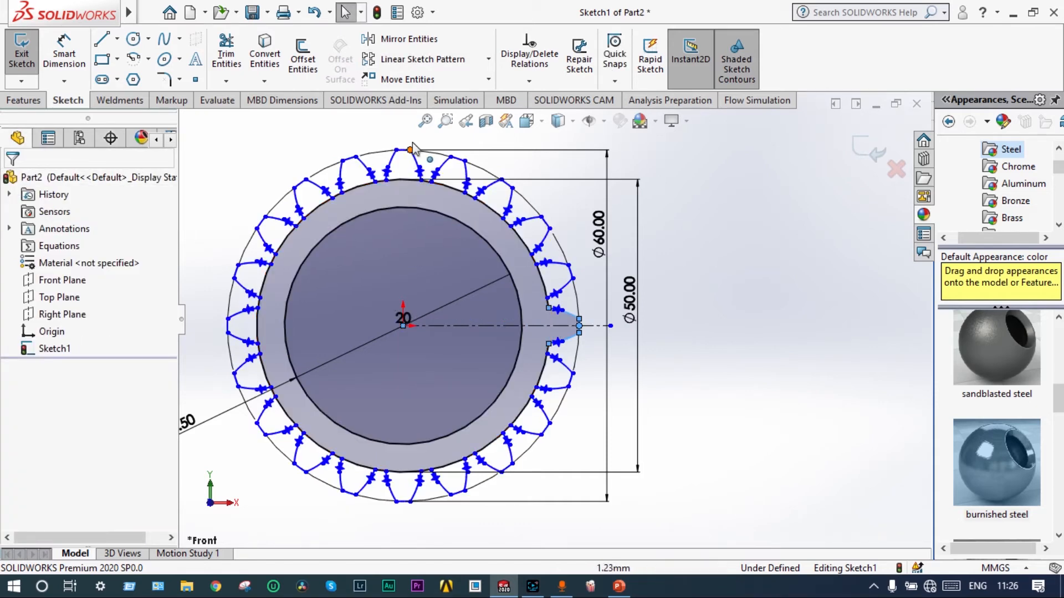
- Trim the 50 mm circle's segments inside all the patterned teeth and exit the sketch
left_click(226, 55)
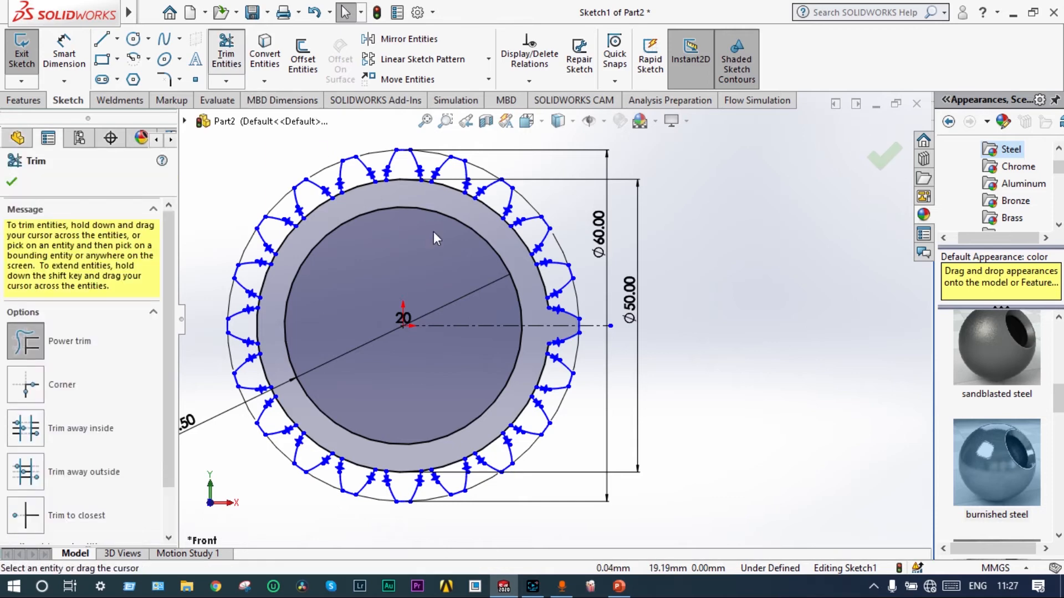
left_click_drag(546, 279, 538, 281)
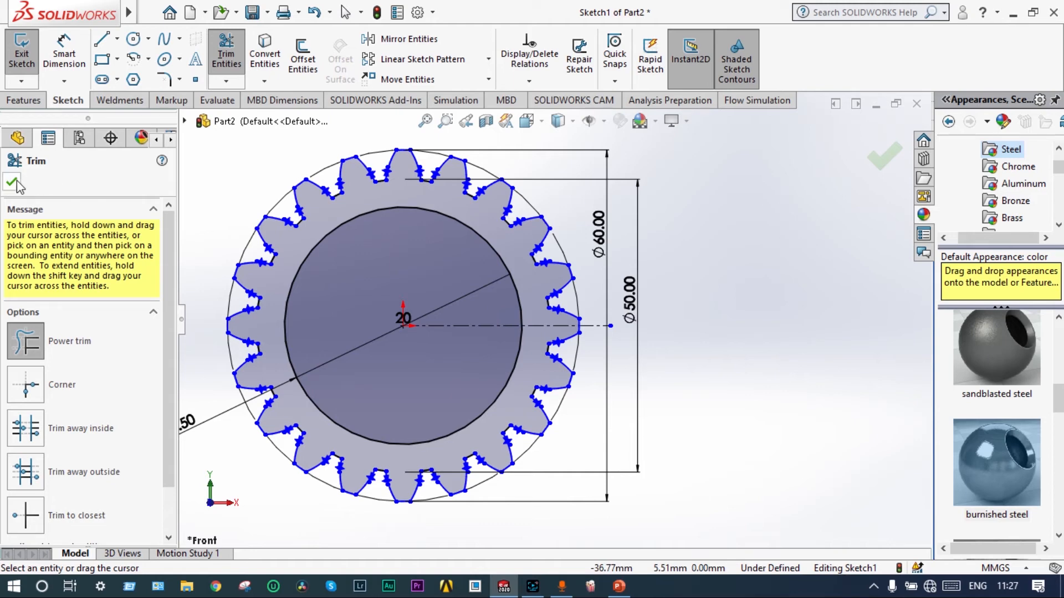
left_click(12, 181)
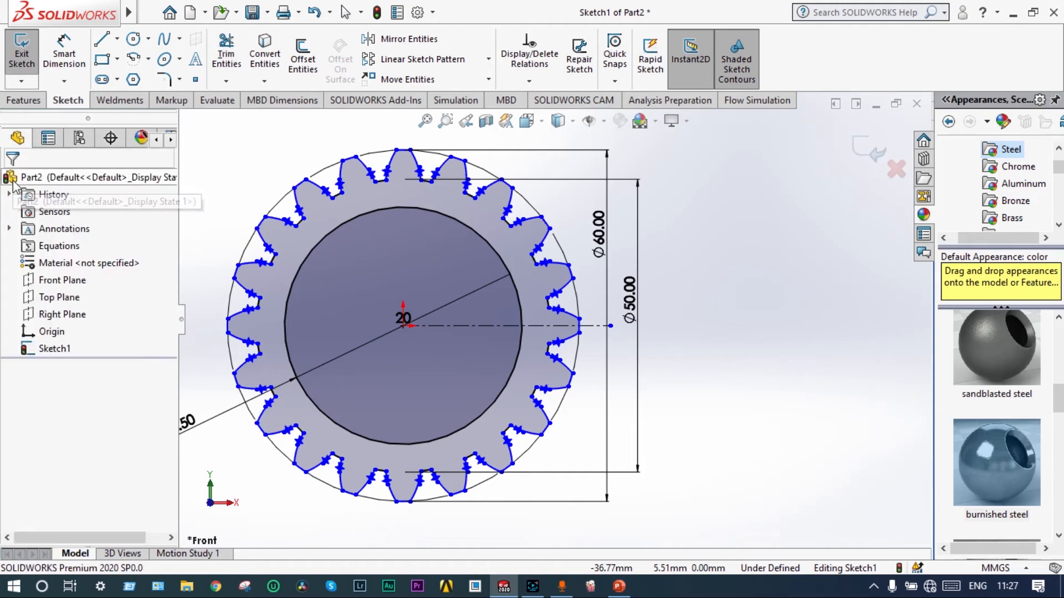
left_click(863, 148)
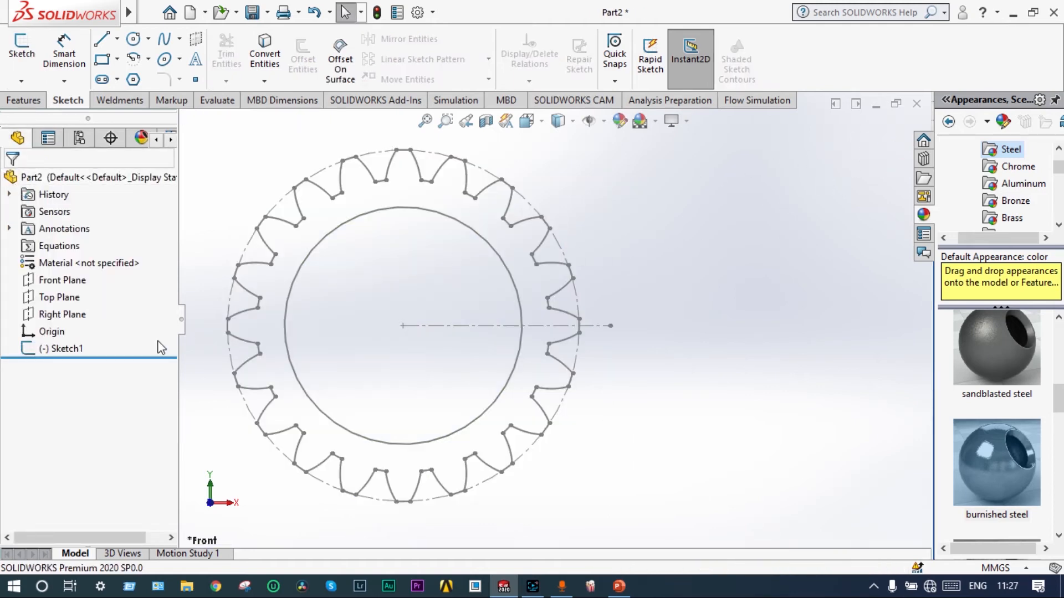
- Extrude the gear sketch 20 mm using the Mid Plane end condition
left_click(59, 348)
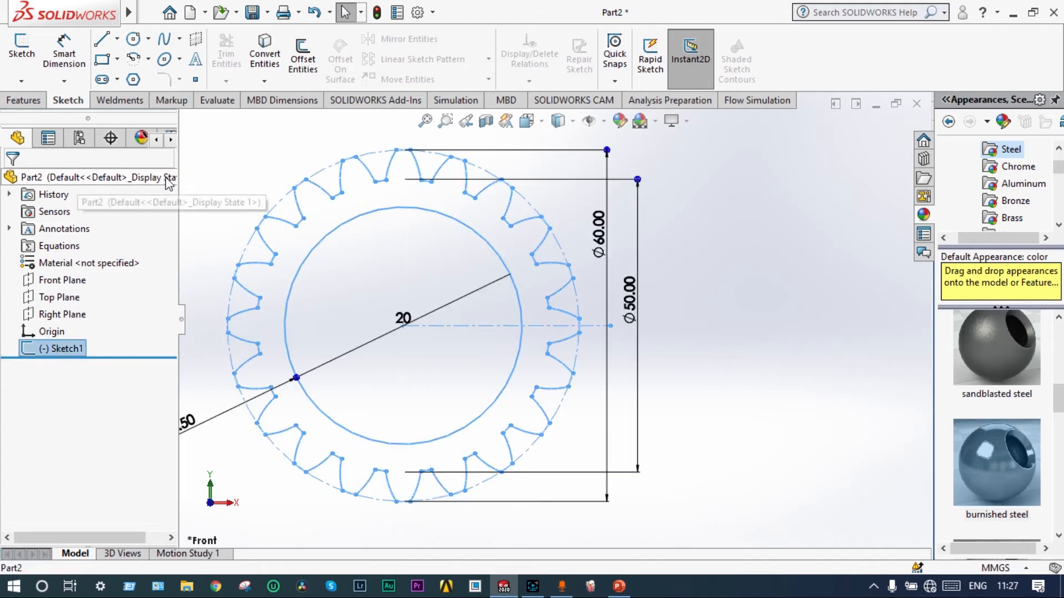
left_click(26, 100)
left_click(29, 54)
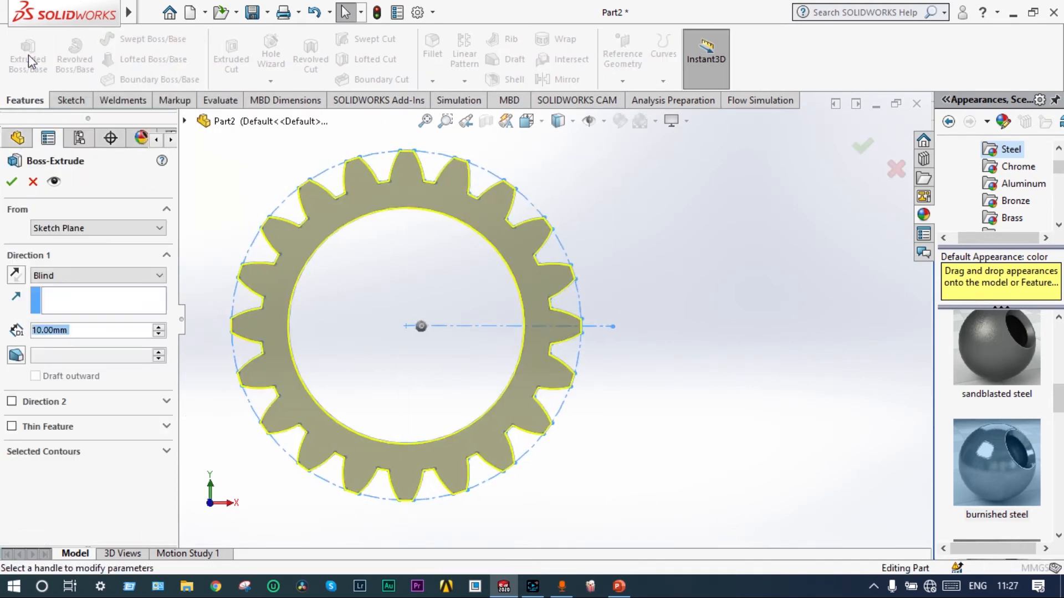
left_click(159, 274)
left_click(127, 338)
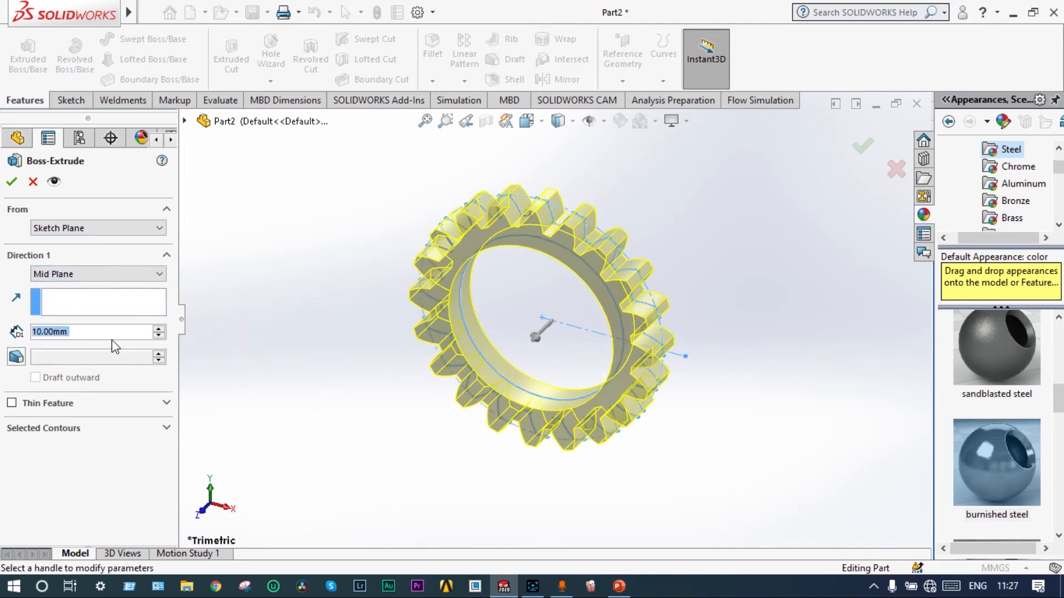
left_click(158, 328)
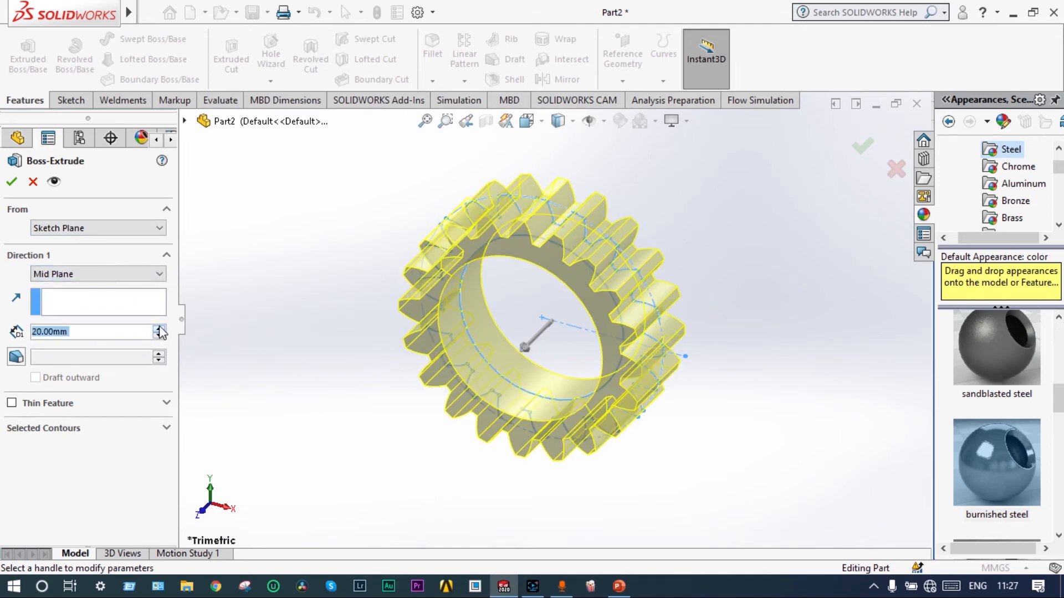
key("Return")
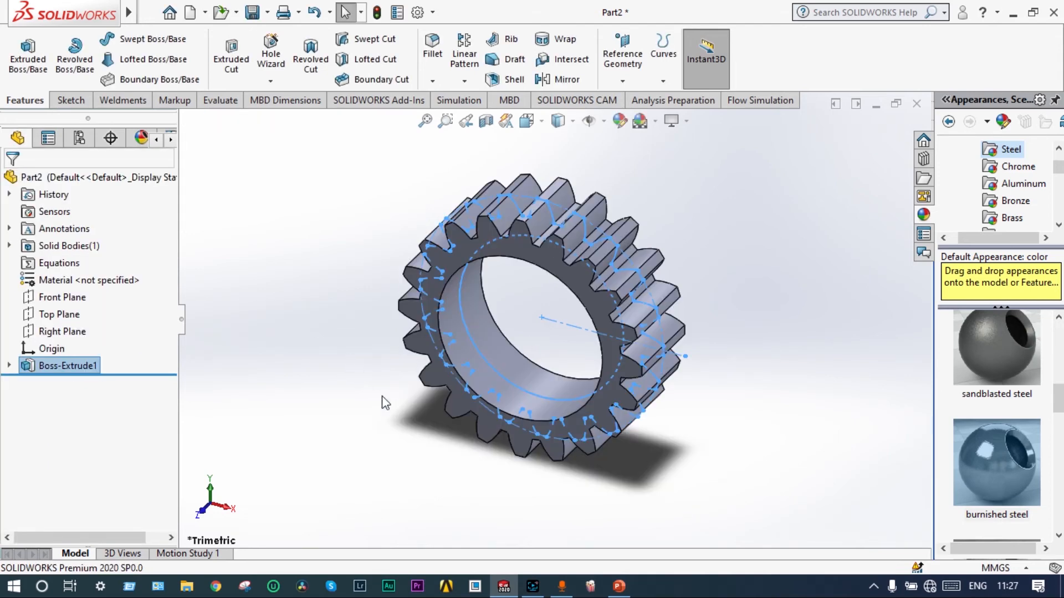
- Sketch two concentric circles at the origin on the Front Plane, one on the gear's bore edge and one smaller inside it
left_click(615, 586)
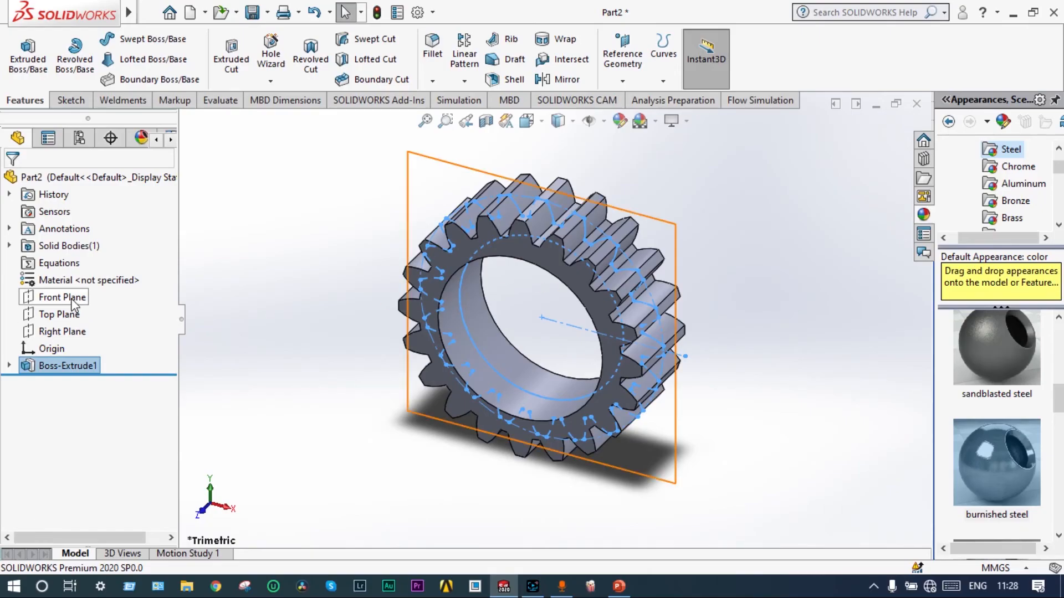
left_click(71, 298)
left_click(157, 281)
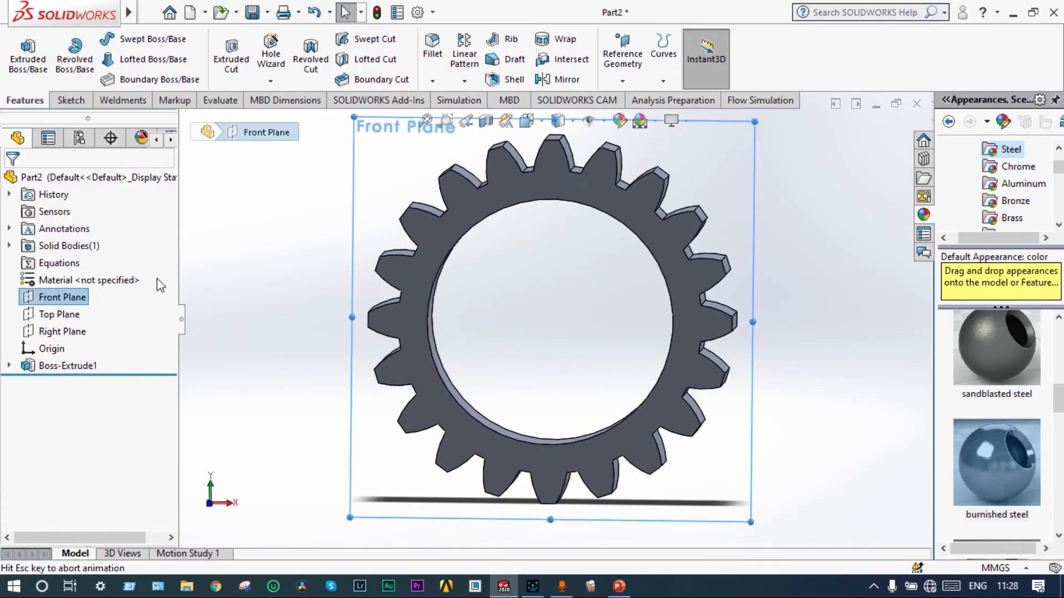
left_click(71, 100)
left_click(133, 38)
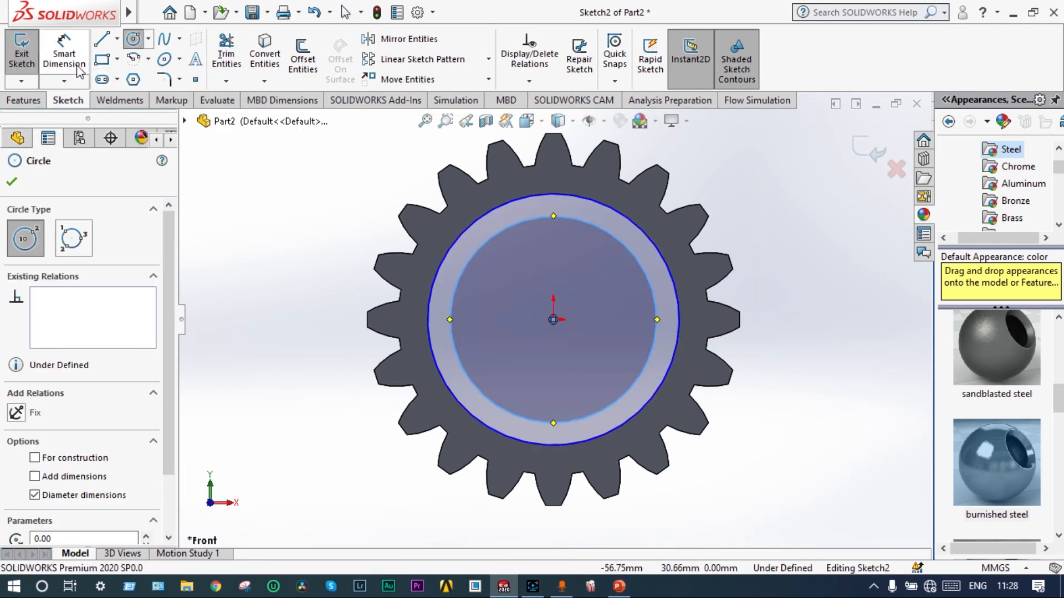
- Dimension the inner circle's diameter at 30 mm and exit the sketch
left_click(64, 54)
left_click(505, 238)
left_click(285, 244)
type("30")
key("Return")
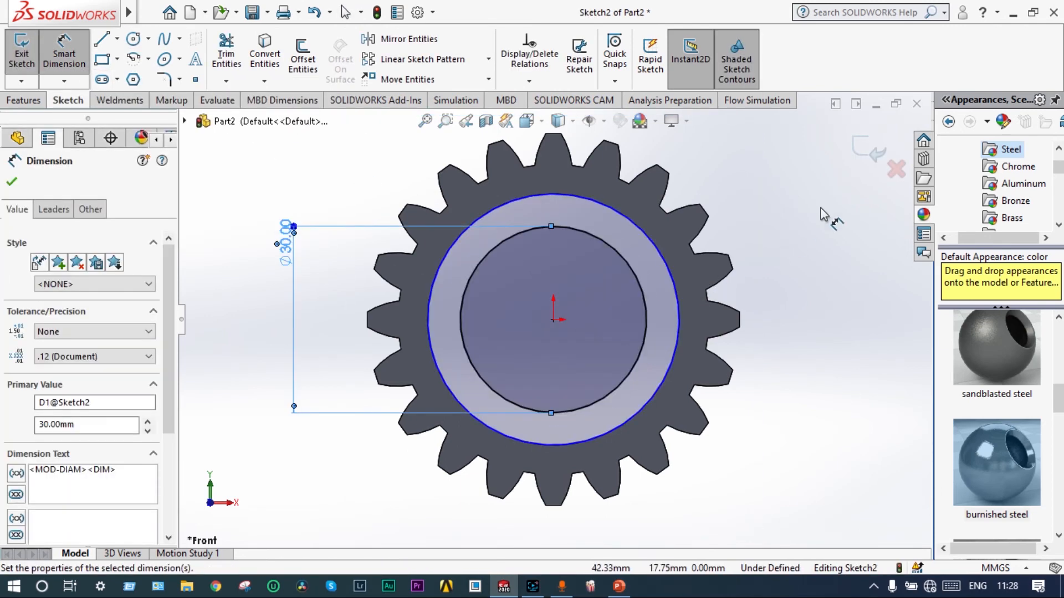
left_click(857, 148)
left_click(858, 151)
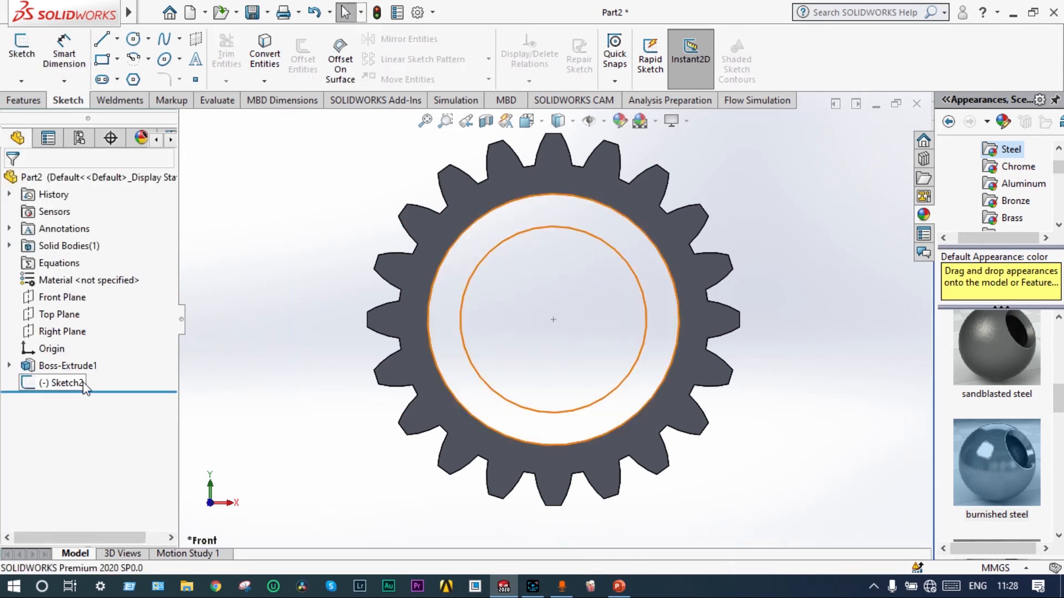
- Extrude the ring sketch inside the gear's bore to a depth smaller than the tooth width
left_click(23, 100)
left_click(28, 56)
left_click(160, 275)
left_click(55, 325)
left_click(158, 336)
left_click(12, 182)
scroll(263, 269, "up", 1)
middle_click_drag(263, 269, 61, 402)
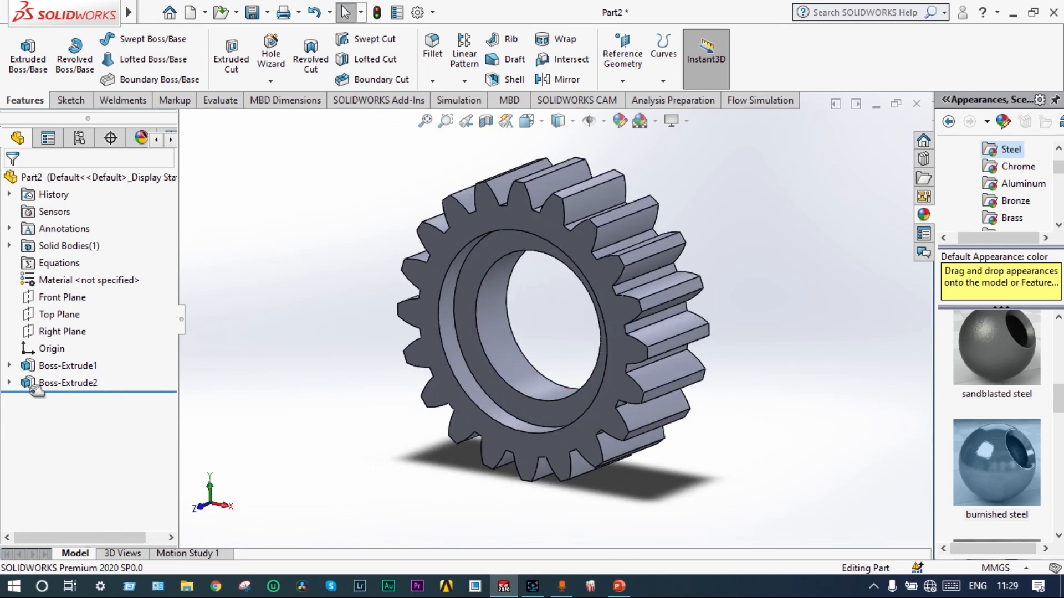
- Expand the second extrusion in the feature tree and bring up the options of its sketch
left_click(10, 383)
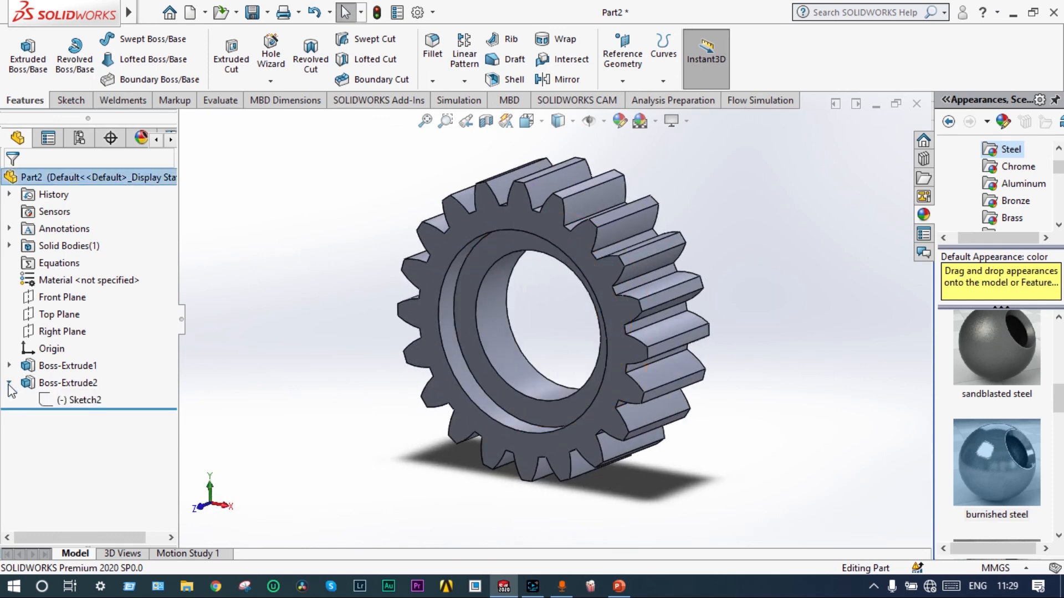
right_click(63, 404)
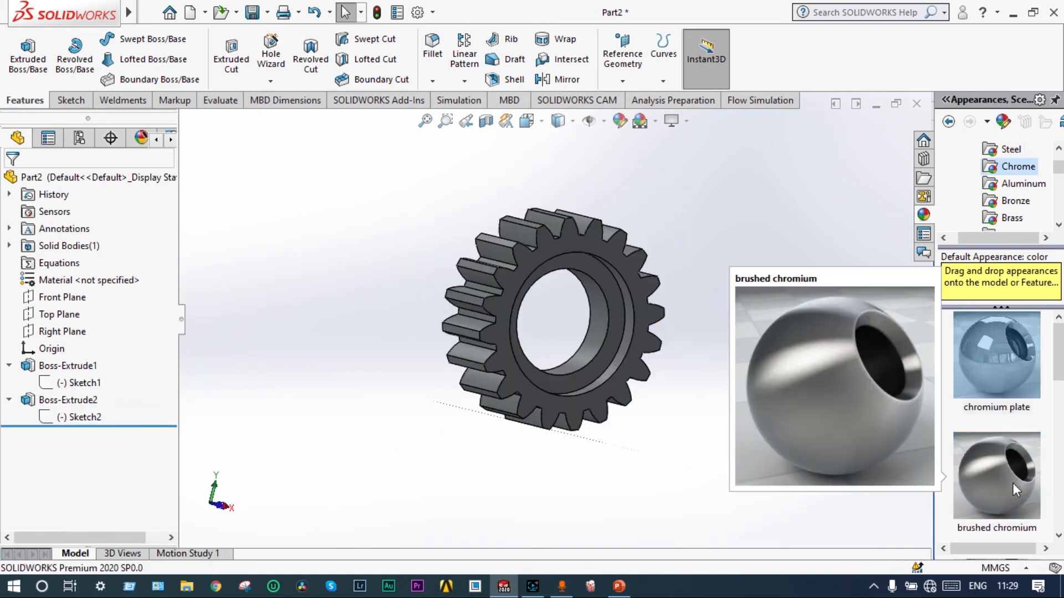
- Apply the brushed chromium appearance to the gear
mouse_move(1012, 483)
left_mouse_down()
mouse_move(842, 426)
mouse_move(626, 284)
mouse_move(607, 251)
left_mouse_up()
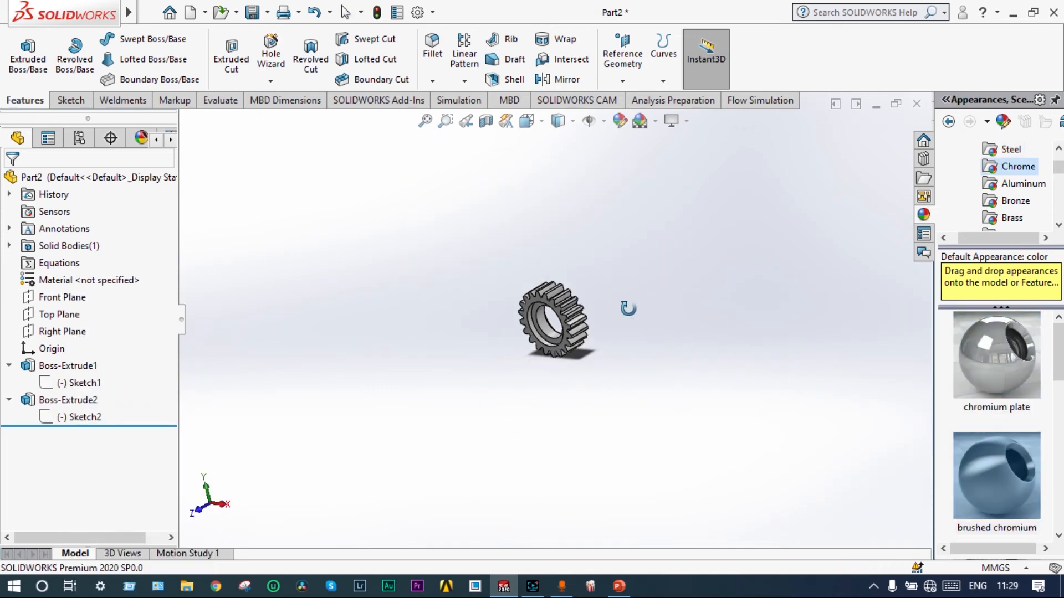
middle_click_drag(627, 308, 637, 293)
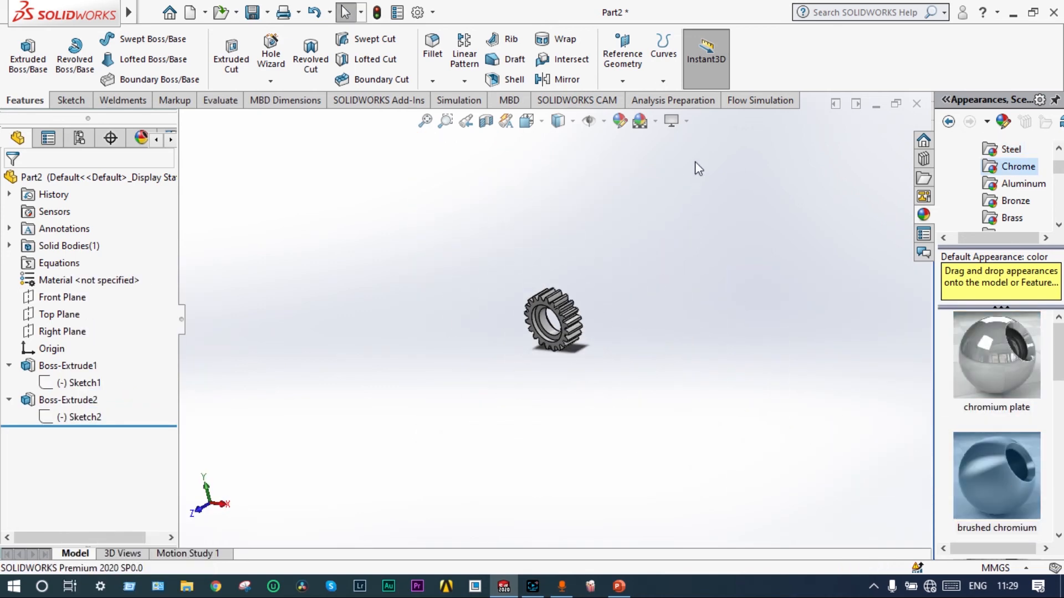
key("f")
- Change the scene to Plain White and fit the gear in the view
left_click(655, 120)
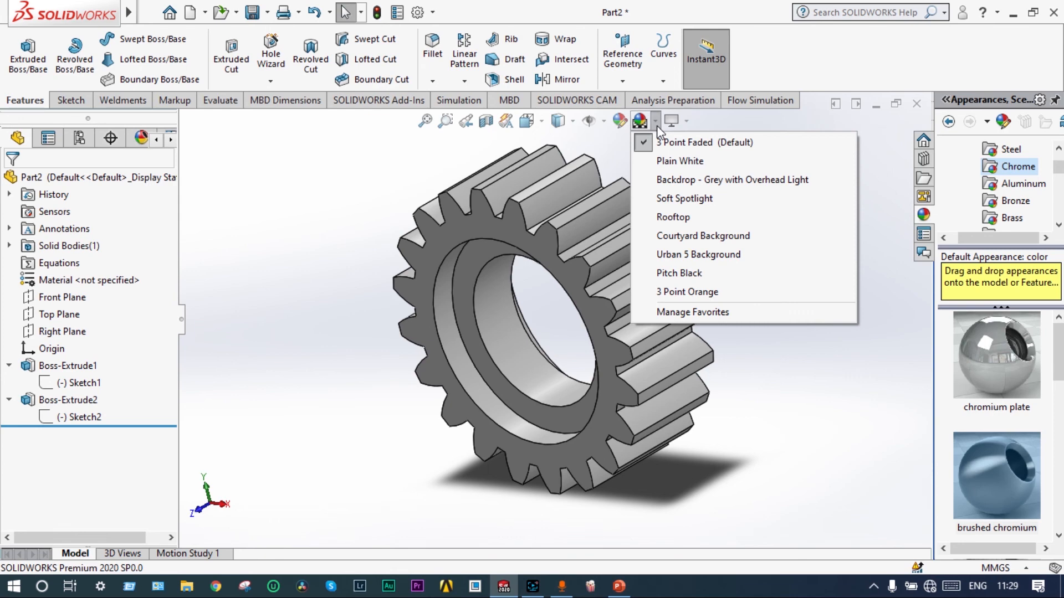
left_click(663, 162)
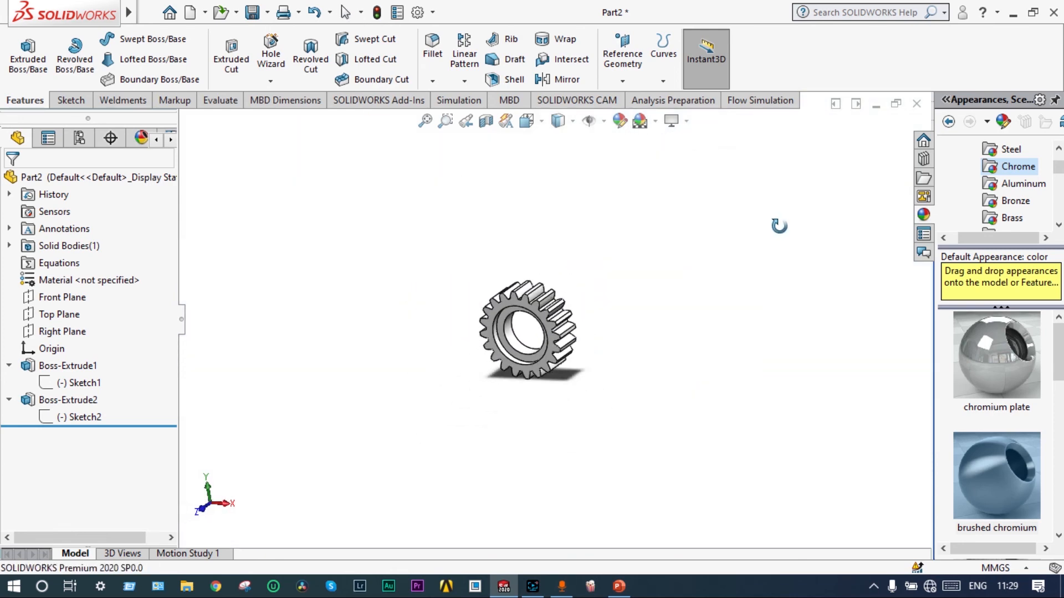
left_click(425, 121)
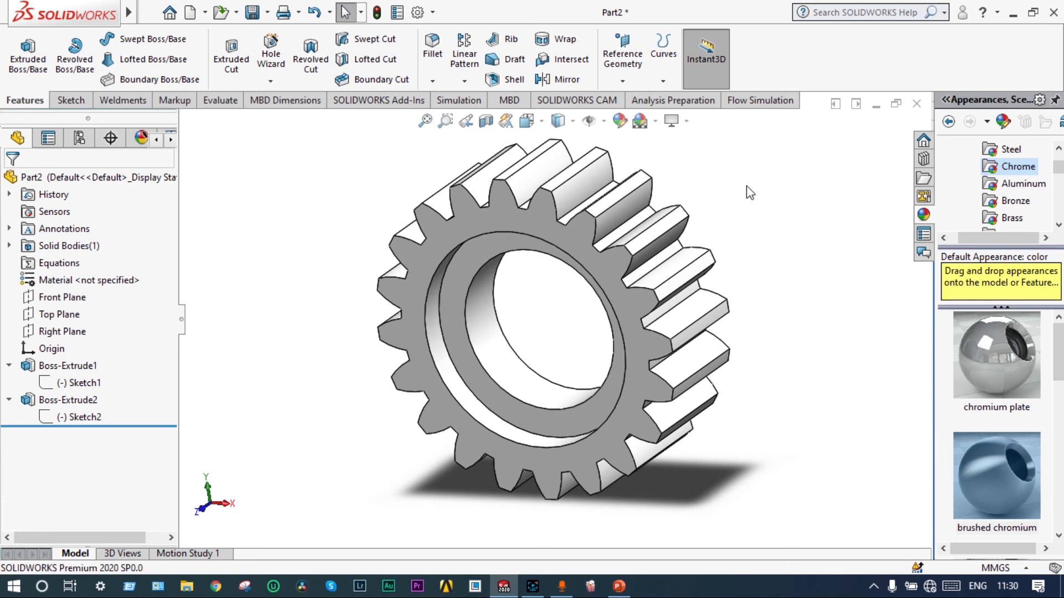